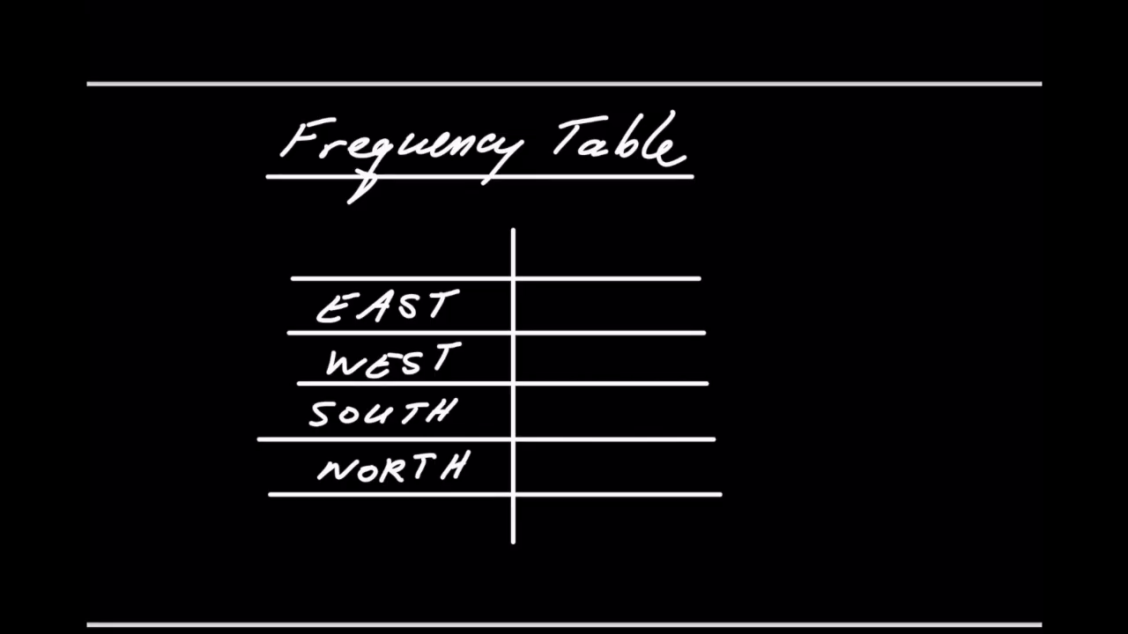
Handwrite the heading "Region" in yellow above the first column of the frequency table
{"action": "left_click_drag", "start_coordinate": [324, 229], "coordinate": [316, 258]}
{"action": "mouse_move", "coordinate": [330, 227]}
{"action": "left_mouse_down"}
{"action": "mouse_move", "coordinate": [345, 255]}
{"action": "mouse_move", "coordinate": [372, 252]}
{"action": "left_mouse_up"}
{"action": "left_click_drag", "start_coordinate": [388, 230], "coordinate": [363, 264]}
{"action": "mouse_move", "coordinate": [405, 234]}
{"action": "left_mouse_down"}
{"action": "mouse_move", "coordinate": [407, 254]}
{"action": "mouse_move", "coordinate": [429, 232]}
{"action": "left_mouse_up"}
{"action": "mouse_move", "coordinate": [444, 250]}
{"action": "left_mouse_down"}
{"action": "mouse_move", "coordinate": [454, 231]}
{"action": "mouse_move", "coordinate": [464, 250]}
{"action": "left_mouse_up"}
{"action": "left_click_drag", "start_coordinate": [413, 221], "coordinate": [414, 224]}
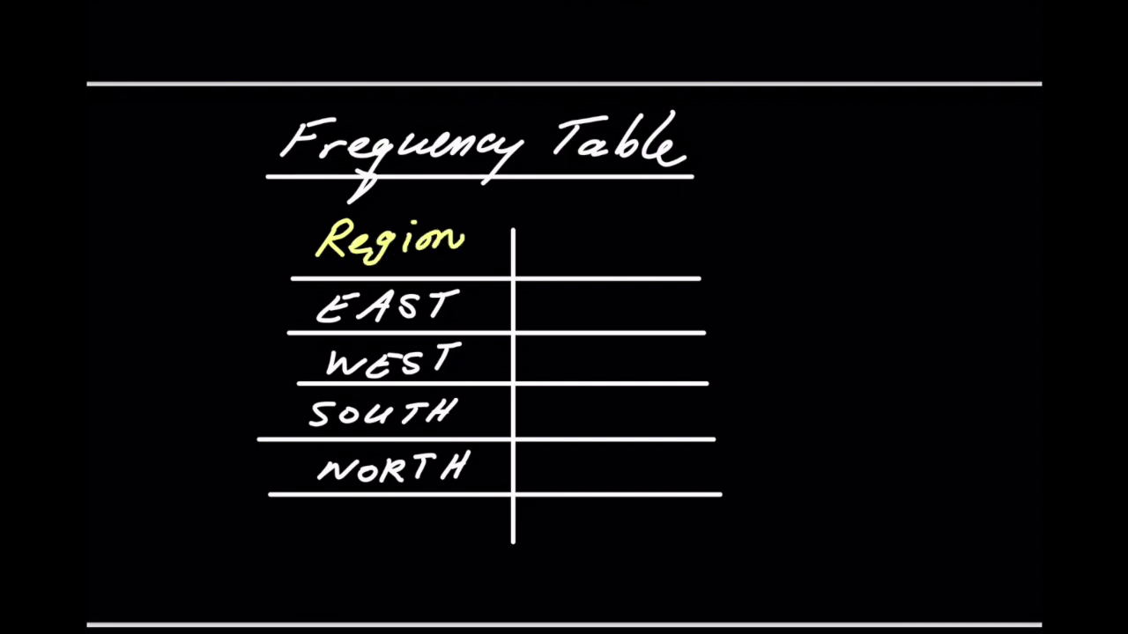
Draw small yellow arrows pointing at the EAST, WEST, SOUTH and NORTH row labels
{"action": "mouse_move", "coordinate": [295, 306]}
{"action": "left_mouse_down"}
{"action": "mouse_move", "coordinate": [314, 304]}
{"action": "mouse_move", "coordinate": [306, 310]}
{"action": "left_mouse_up"}
{"action": "left_click_drag", "start_coordinate": [283, 357], "coordinate": [302, 361]}
{"action": "left_click_drag", "start_coordinate": [271, 410], "coordinate": [291, 409]}
{"action": "left_click_drag", "start_coordinate": [289, 404], "coordinate": [291, 416]}
{"action": "left_click_drag", "start_coordinate": [280, 469], "coordinate": [305, 468]}
{"action": "left_click_drag", "start_coordinate": [289, 458], "coordinate": [291, 476]}
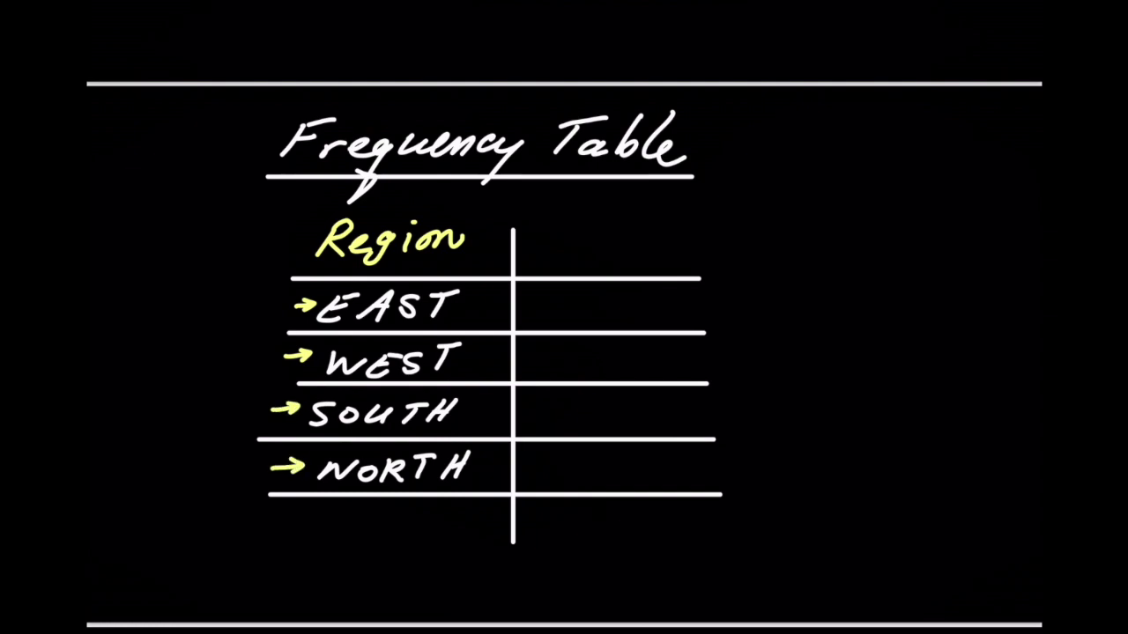
Handwrite the heading "Freq." in yellow above the second column of the frequency table
{"action": "mouse_move", "coordinate": [542, 229]}
{"action": "left_mouse_down"}
{"action": "mouse_move", "coordinate": [525, 259]}
{"action": "mouse_move", "coordinate": [573, 224]}
{"action": "left_mouse_up"}
{"action": "left_click_drag", "start_coordinate": [539, 243], "coordinate": [577, 245]}
{"action": "mouse_move", "coordinate": [579, 248]}
{"action": "left_mouse_down"}
{"action": "mouse_move", "coordinate": [596, 250]}
{"action": "mouse_move", "coordinate": [601, 275]}
{"action": "mouse_move", "coordinate": [607, 258]}
{"action": "left_mouse_up"}
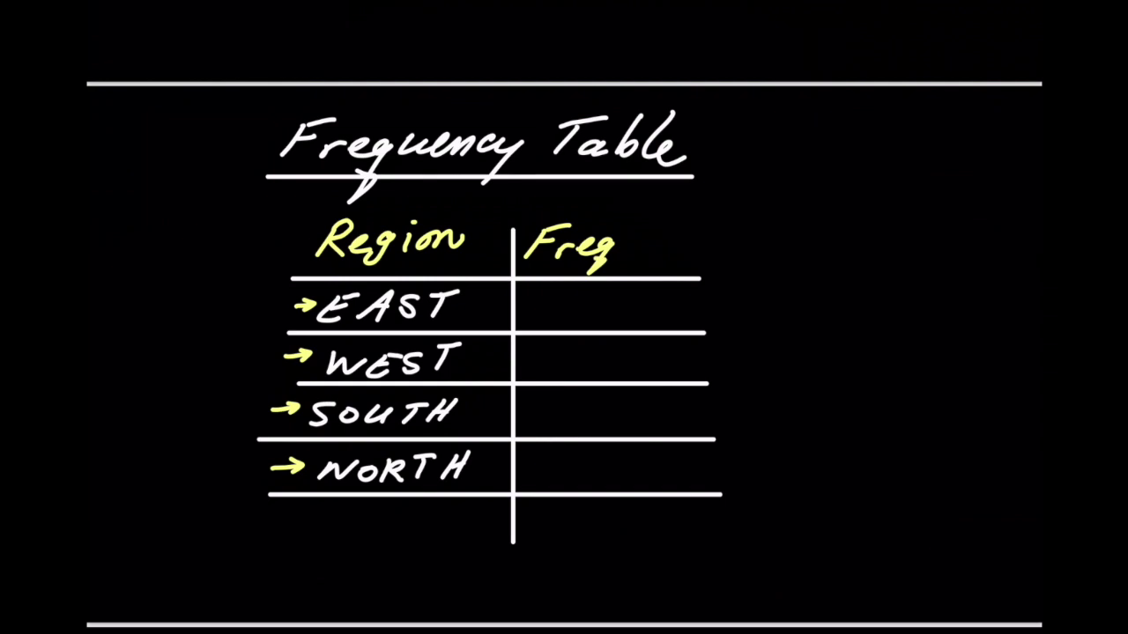
Draw yellow arrows pointing at the four empty frequency cells from outside the second column
{"action": "left_click_drag", "start_coordinate": [747, 309], "coordinate": [684, 308]}
{"action": "left_click_drag", "start_coordinate": [712, 297], "coordinate": [711, 317]}
{"action": "mouse_move", "coordinate": [747, 360]}
{"action": "left_mouse_down"}
{"action": "mouse_move", "coordinate": [685, 360]}
{"action": "mouse_move", "coordinate": [710, 369]}
{"action": "left_mouse_up"}
{"action": "mouse_move", "coordinate": [759, 414]}
{"action": "left_mouse_down"}
{"action": "mouse_move", "coordinate": [685, 413]}
{"action": "mouse_move", "coordinate": [710, 424]}
{"action": "left_mouse_up"}
{"action": "left_click_drag", "start_coordinate": [774, 469], "coordinate": [697, 469]}
{"action": "mouse_move", "coordinate": [722, 456]}
{"action": "left_mouse_down"}
{"action": "mouse_move", "coordinate": [696, 468]}
{"action": "mouse_move", "coordinate": [722, 480]}
{"action": "left_mouse_up"}
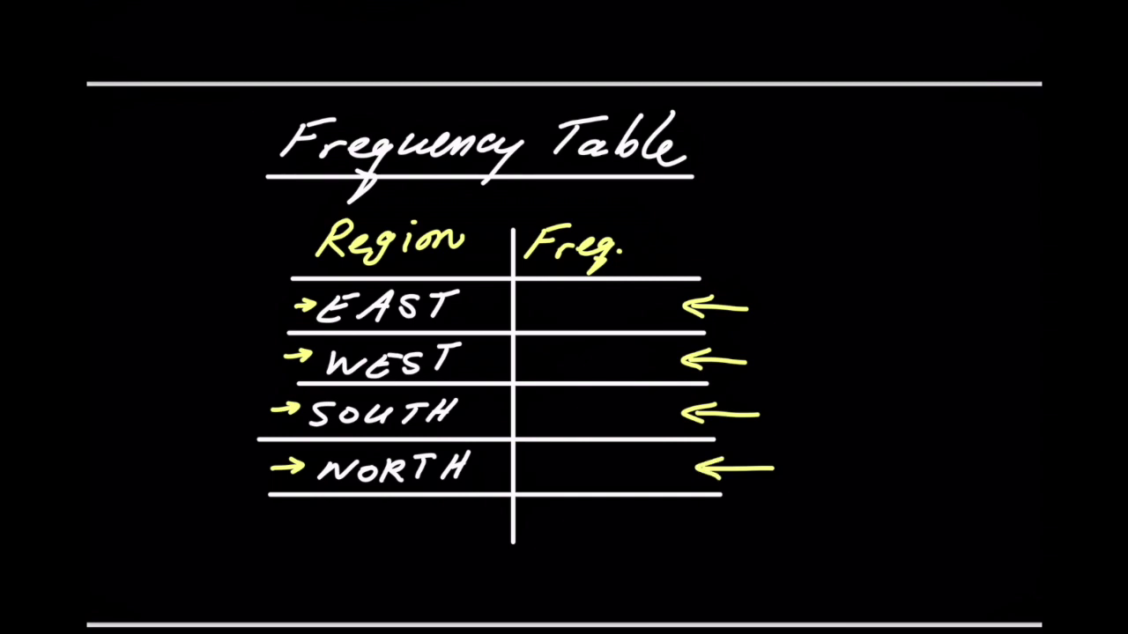
Handwrite a line of text directly below the frequency table
{"action": "scroll", "coordinate": [564, 344], "scroll_direction": "down", "scroll_amount": 1}
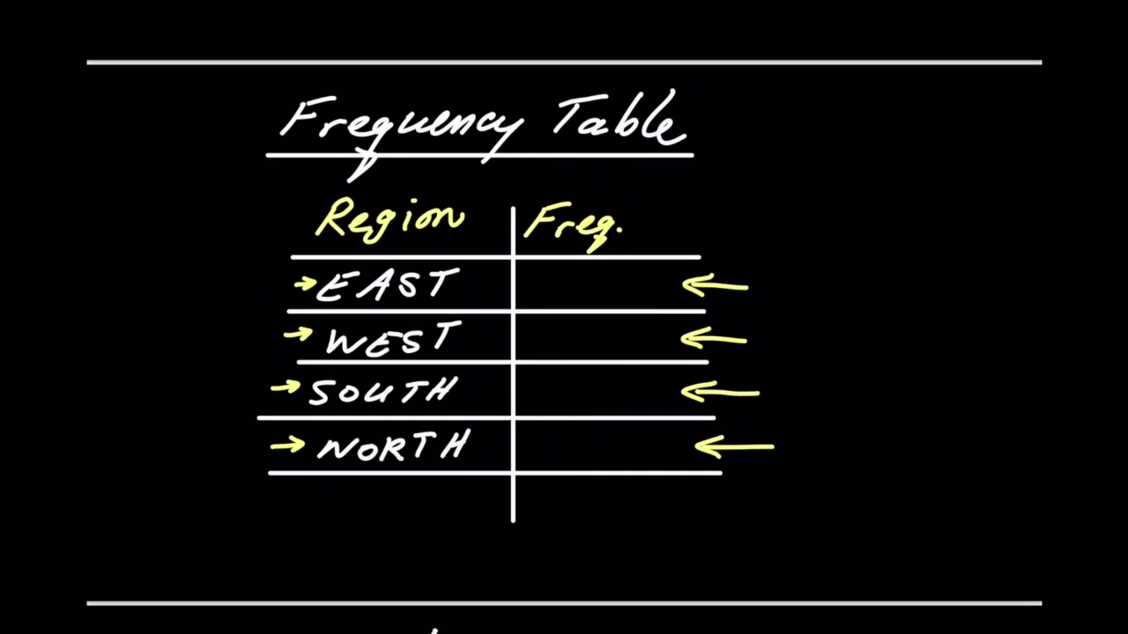
{"action": "mouse_move", "coordinate": [289, 562]}
{"action": "left_mouse_down"}
{"action": "mouse_move", "coordinate": [265, 592]}
{"action": "mouse_move", "coordinate": [310, 558]}
{"action": "mouse_move", "coordinate": [331, 594]}
{"action": "left_mouse_up"}
{"action": "mouse_move", "coordinate": [336, 571]}
{"action": "left_mouse_down"}
{"action": "mouse_move", "coordinate": [314, 596]}
{"action": "mouse_move", "coordinate": [389, 592]}
{"action": "left_mouse_up"}
{"action": "mouse_move", "coordinate": [411, 554]}
{"action": "left_mouse_down"}
{"action": "mouse_move", "coordinate": [403, 594]}
{"action": "mouse_move", "coordinate": [472, 581]}
{"action": "left_mouse_up"}
{"action": "left_click_drag", "start_coordinate": [506, 569], "coordinate": [500, 597]}
{"action": "left_click_drag", "start_coordinate": [510, 570], "coordinate": [511, 583]}
{"action": "left_click_drag", "start_coordinate": [541, 566], "coordinate": [559, 592]}
{"action": "mouse_move", "coordinate": [576, 574]}
{"action": "left_mouse_down"}
{"action": "mouse_move", "coordinate": [592, 578]}
{"action": "mouse_move", "coordinate": [581, 590]}
{"action": "left_mouse_up"}
{"action": "mouse_move", "coordinate": [596, 564]}
{"action": "left_mouse_down"}
{"action": "mouse_move", "coordinate": [623, 562]}
{"action": "mouse_move", "coordinate": [654, 592]}
{"action": "mouse_move", "coordinate": [680, 563]}
{"action": "left_mouse_up"}
{"action": "mouse_move", "coordinate": [670, 590]}
{"action": "left_mouse_down"}
{"action": "mouse_move", "coordinate": [703, 564]}
{"action": "mouse_move", "coordinate": [707, 592]}
{"action": "mouse_move", "coordinate": [782, 588]}
{"action": "left_mouse_up"}
{"action": "left_click", "coordinate": [804, 585]}
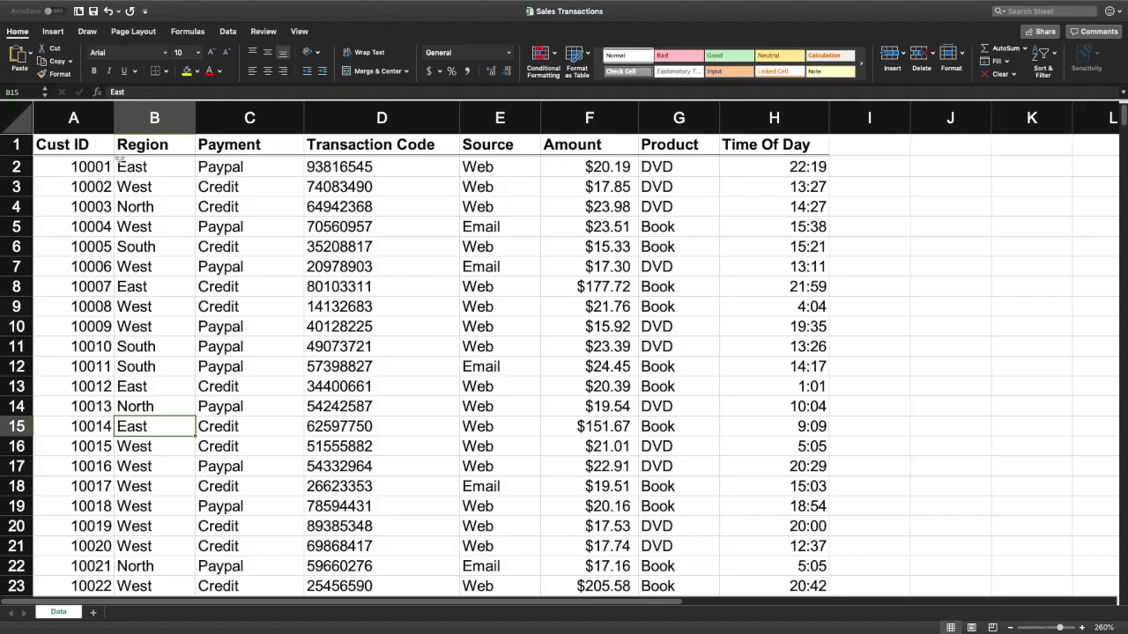
Switch to the Sales Transactions workbook in Excel and convert the data range A1:H473 into a table with headers
{"action": "left_click", "coordinate": [85, 147]}
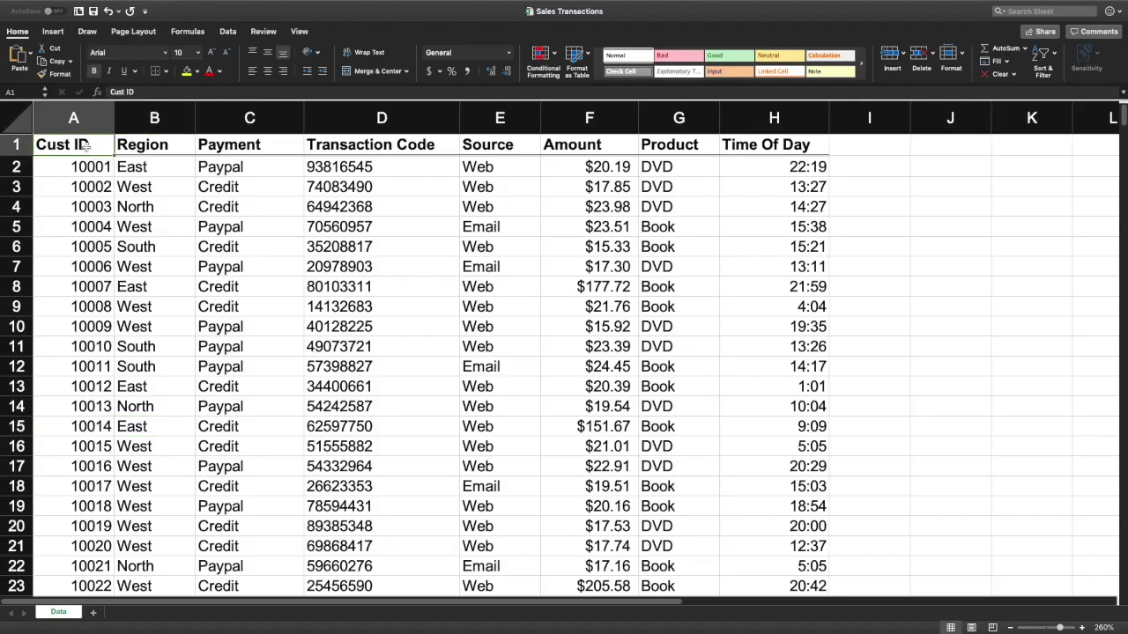
{"action": "left_click", "coordinate": [56, 31]}
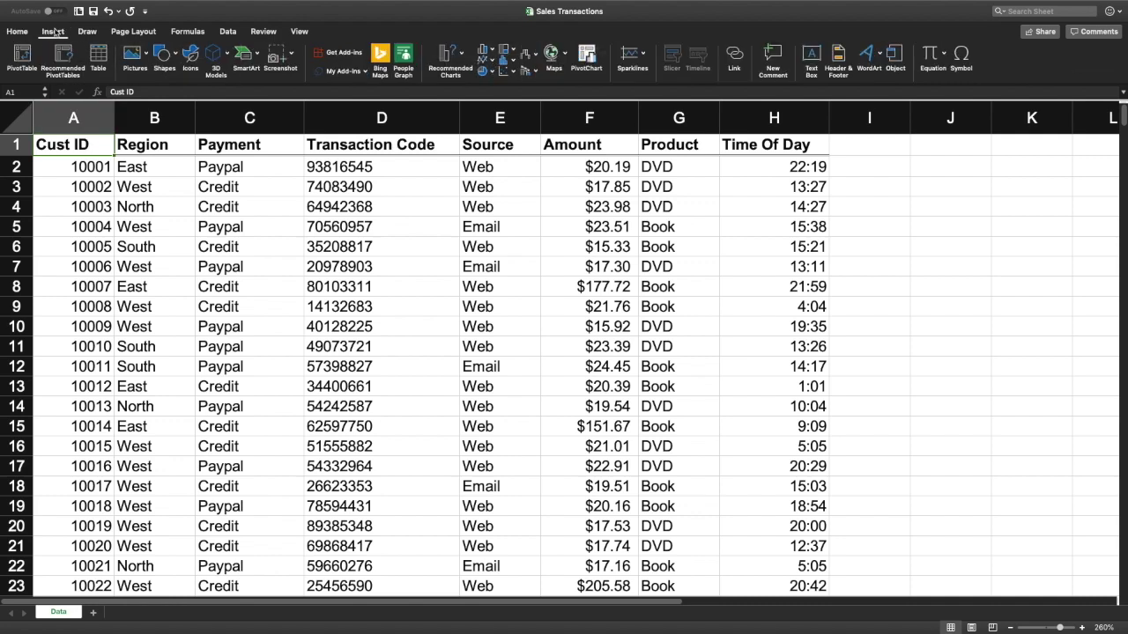
{"action": "left_click", "coordinate": [97, 55]}
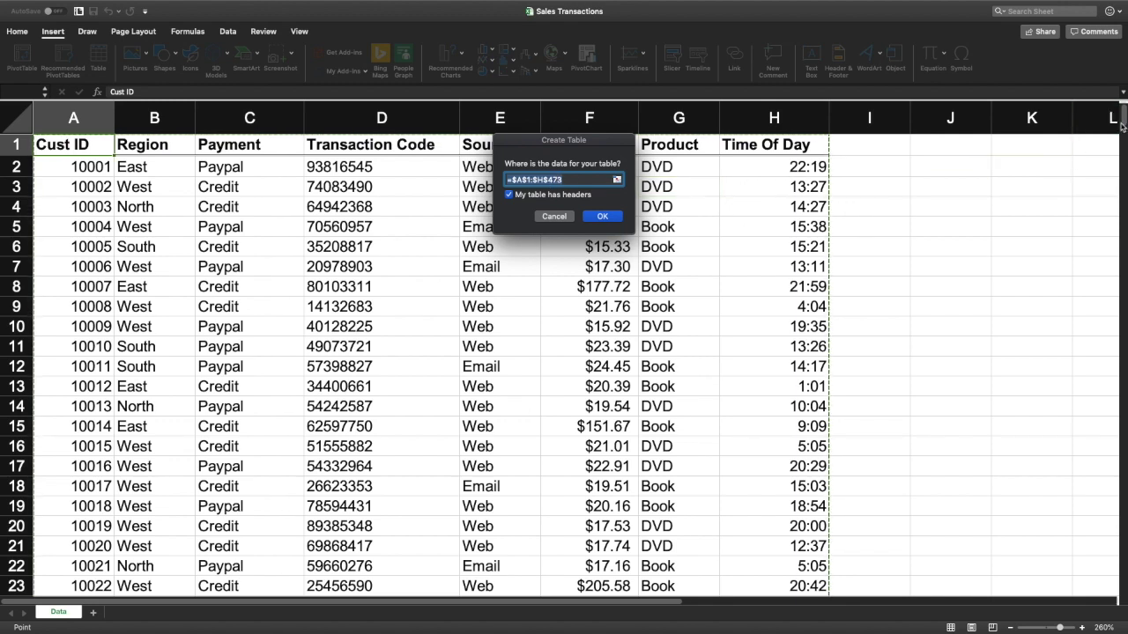
{"action": "mouse_move", "coordinate": [1123, 117]}
{"action": "left_mouse_down"}
{"action": "mouse_move", "coordinate": [1075, 323]}
{"action": "mouse_move", "coordinate": [1090, 549]}
{"action": "mouse_move", "coordinate": [1114, 110]}
{"action": "left_mouse_up"}
{"action": "left_click", "coordinate": [591, 219]}
Examine the filter options of the table's Region column
{"action": "left_click", "coordinate": [299, 182]}
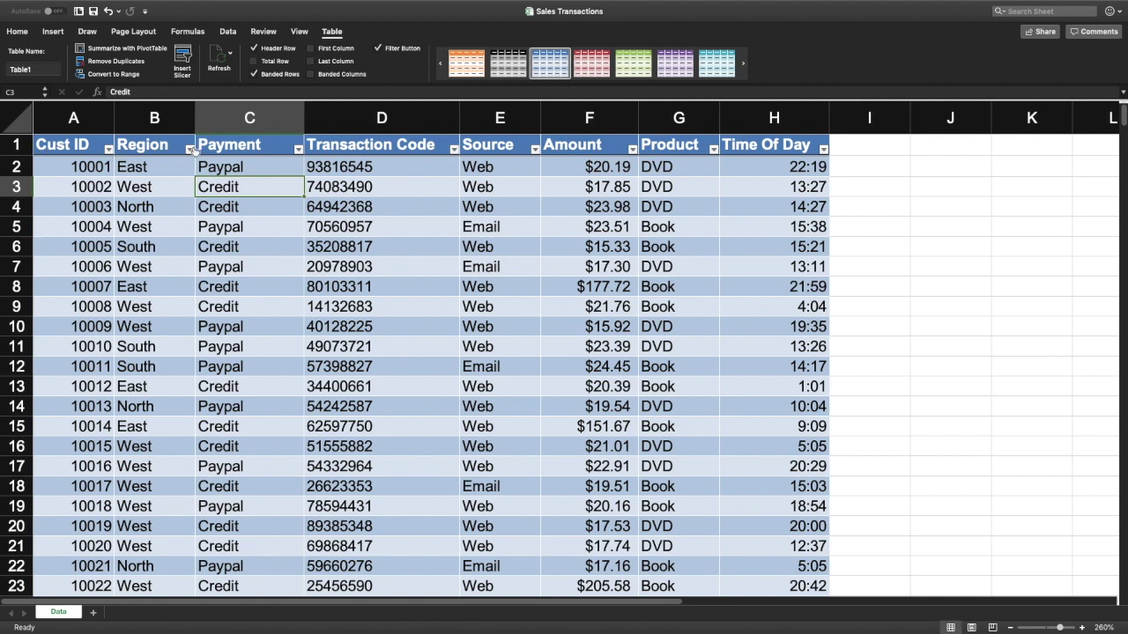
{"action": "left_click", "coordinate": [191, 150]}
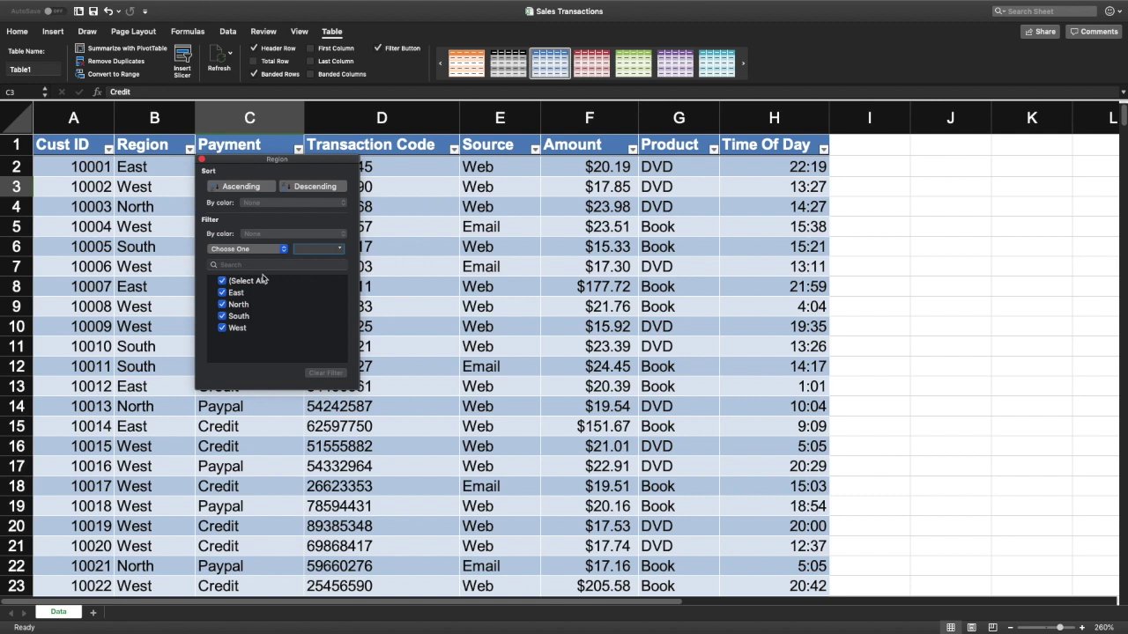
{"action": "left_click", "coordinate": [202, 160]}
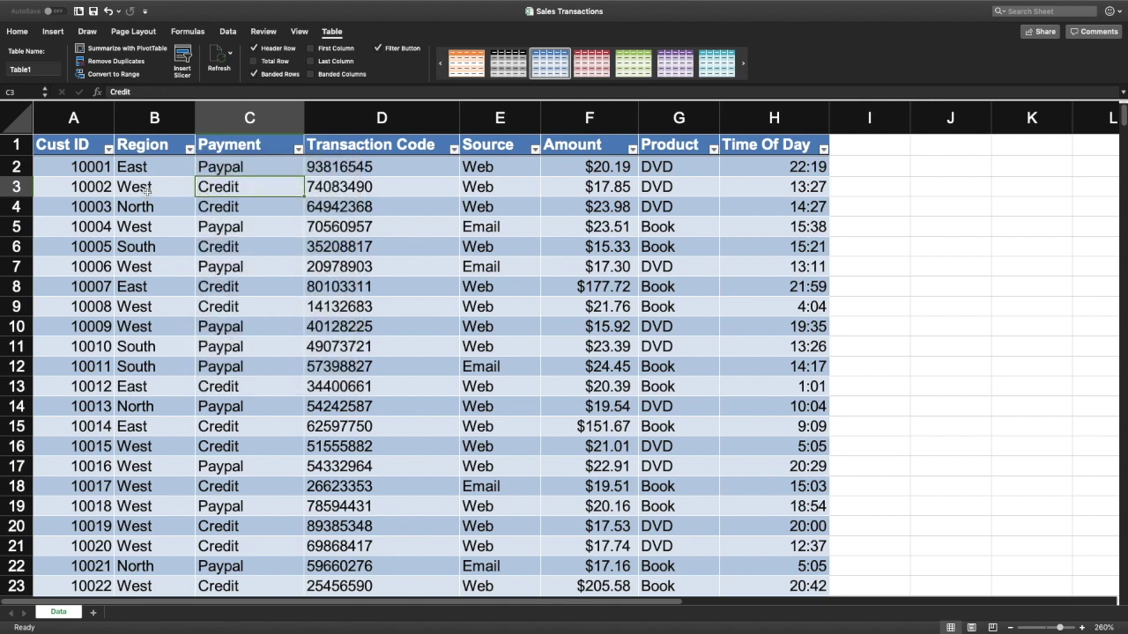
Rename the transactions table as Sales
{"action": "left_click", "coordinate": [146, 193]}
{"action": "left_click", "coordinate": [53, 72]}
{"action": "type", "text": "Sales"}
{"action": "key", "text": "Return"}
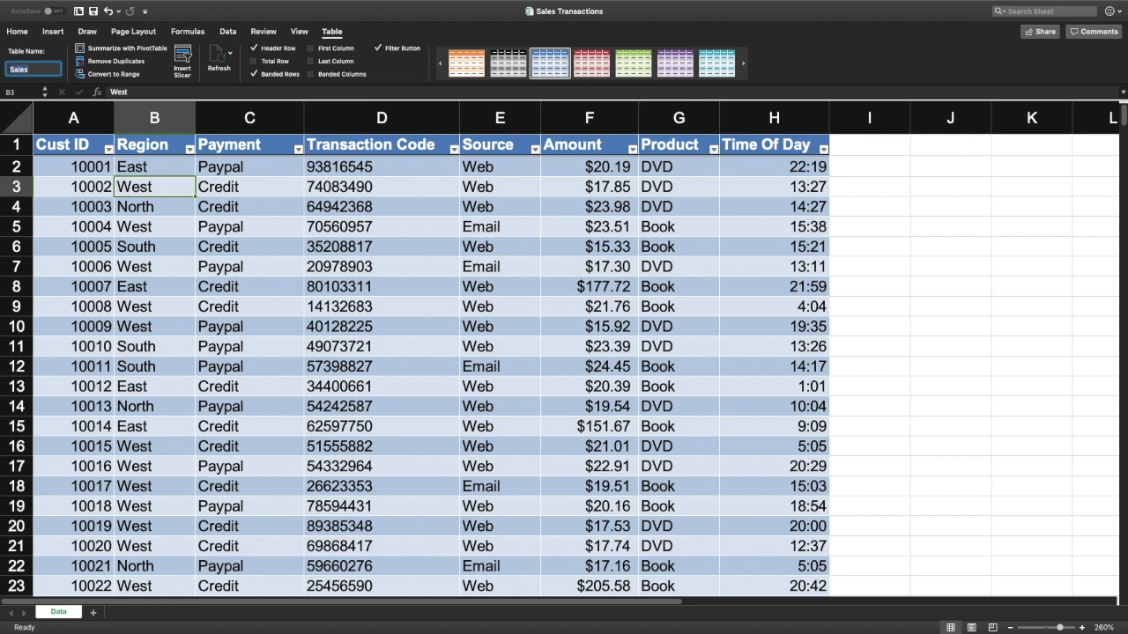
Create a PivotTable from the Sales table on a new worksheet
{"action": "left_click", "coordinate": [54, 33]}
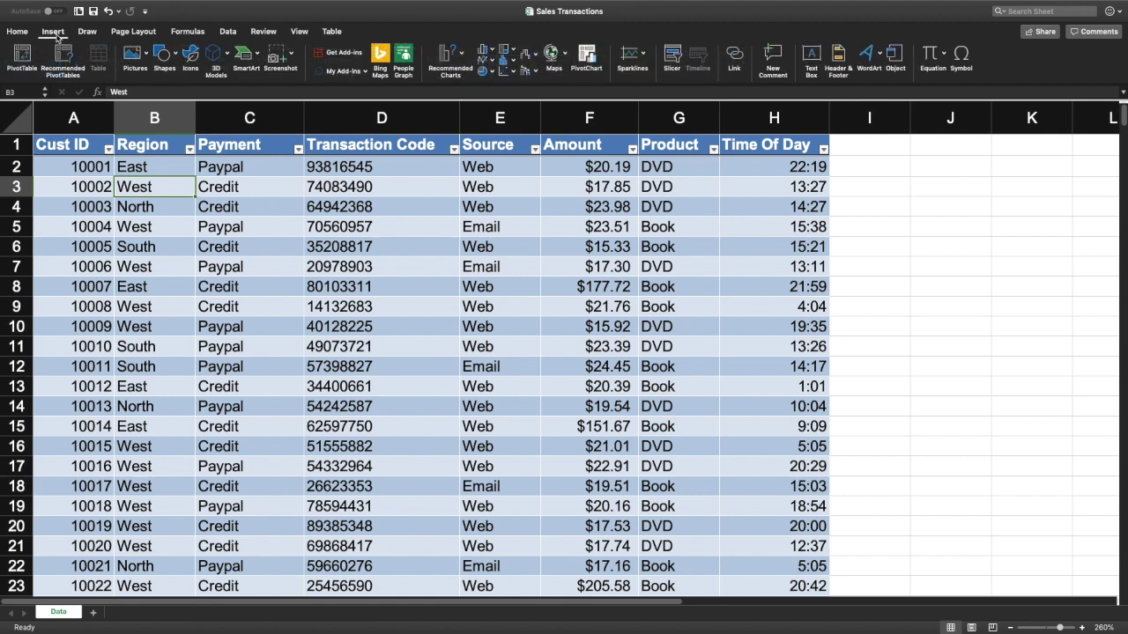
{"action": "left_click", "coordinate": [22, 58]}
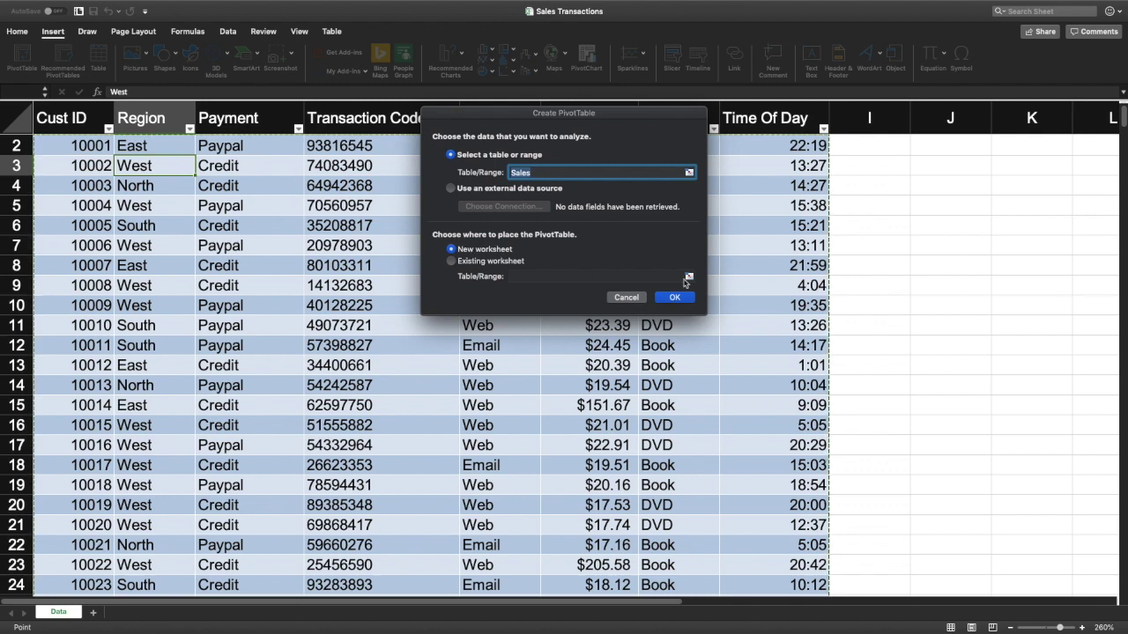
{"action": "left_click", "coordinate": [682, 297]}
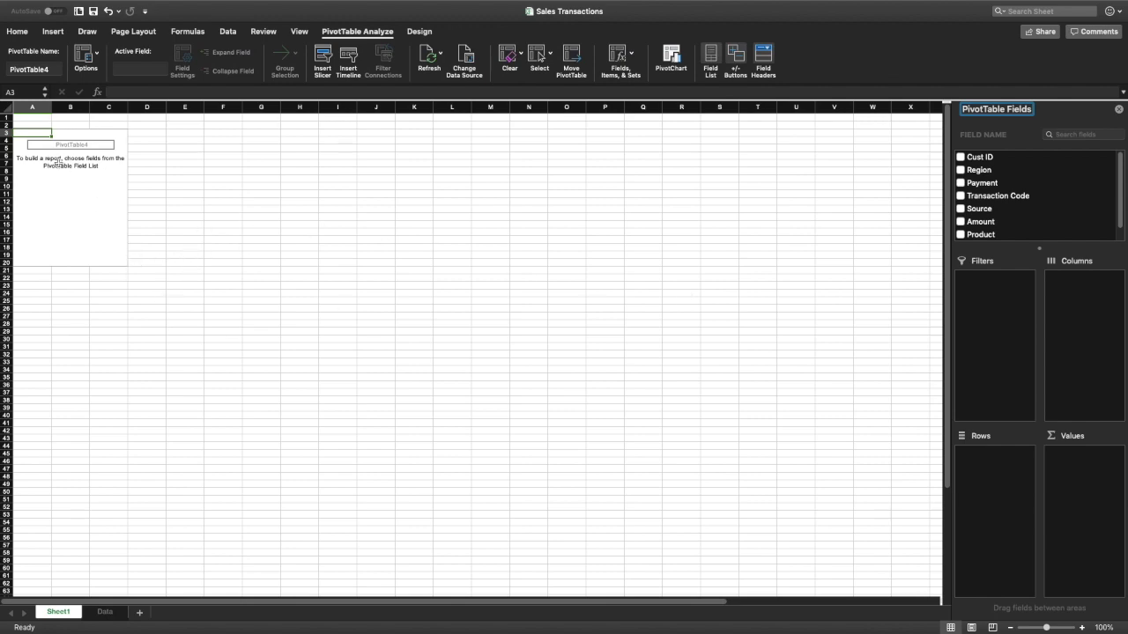
Magnify the new sheet to fit the cells around the empty PivotTable, through D23, and reactivate the PivotTable
{"action": "left_click_drag", "start_coordinate": [145, 287], "coordinate": [32, 125]}
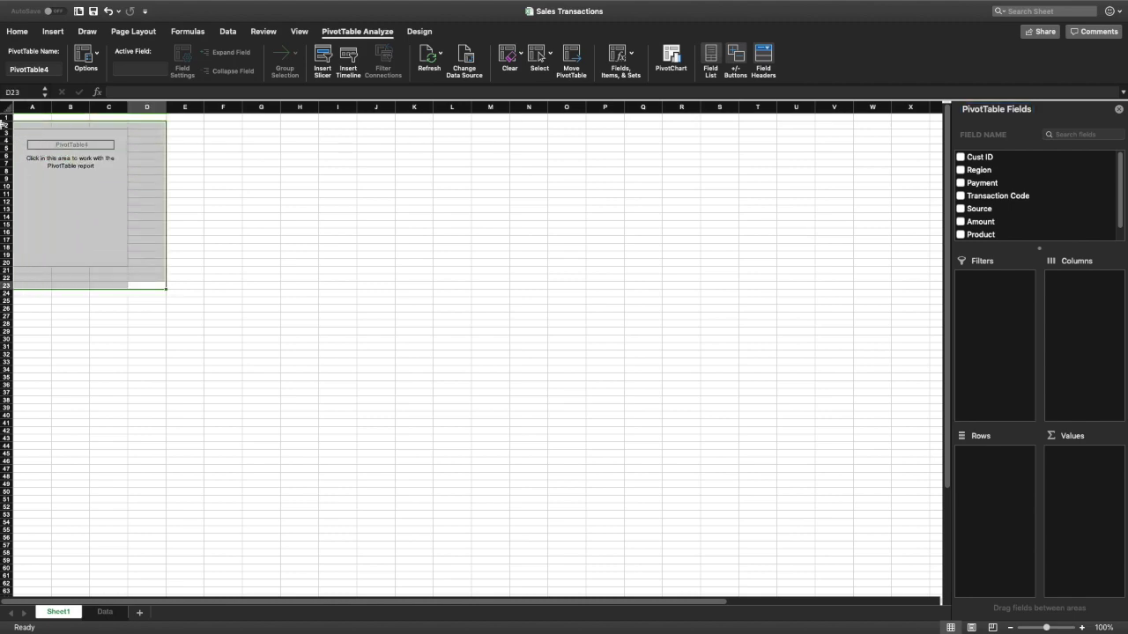
{"action": "left_click", "coordinate": [1103, 627]}
{"action": "left_click", "coordinate": [550, 244]}
{"action": "left_click", "coordinate": [597, 285]}
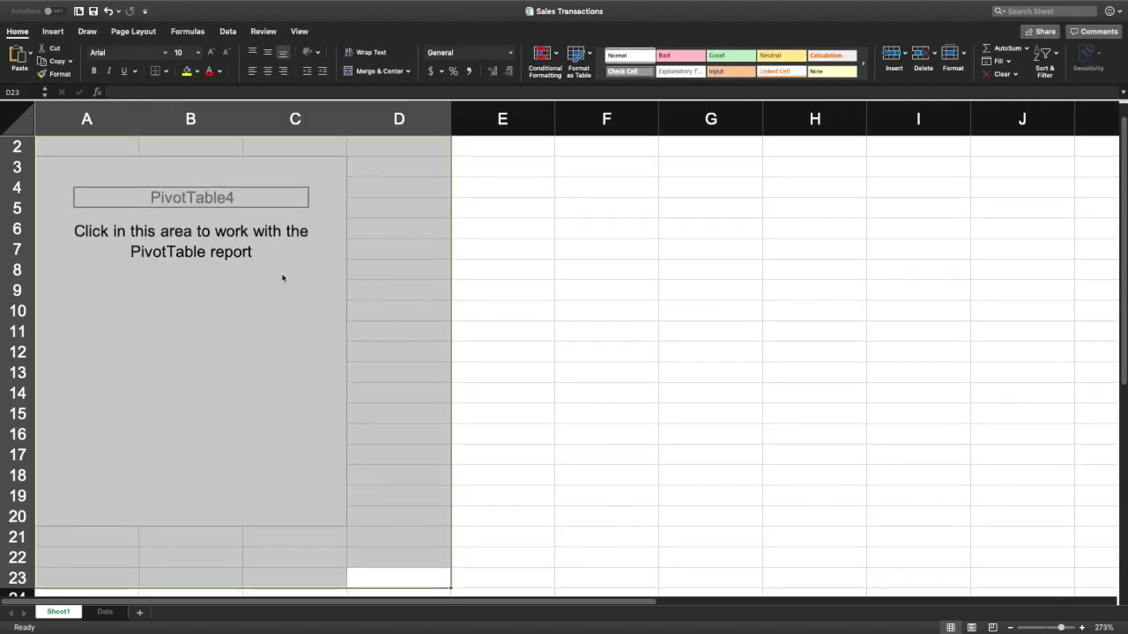
{"action": "left_click", "coordinate": [227, 254]}
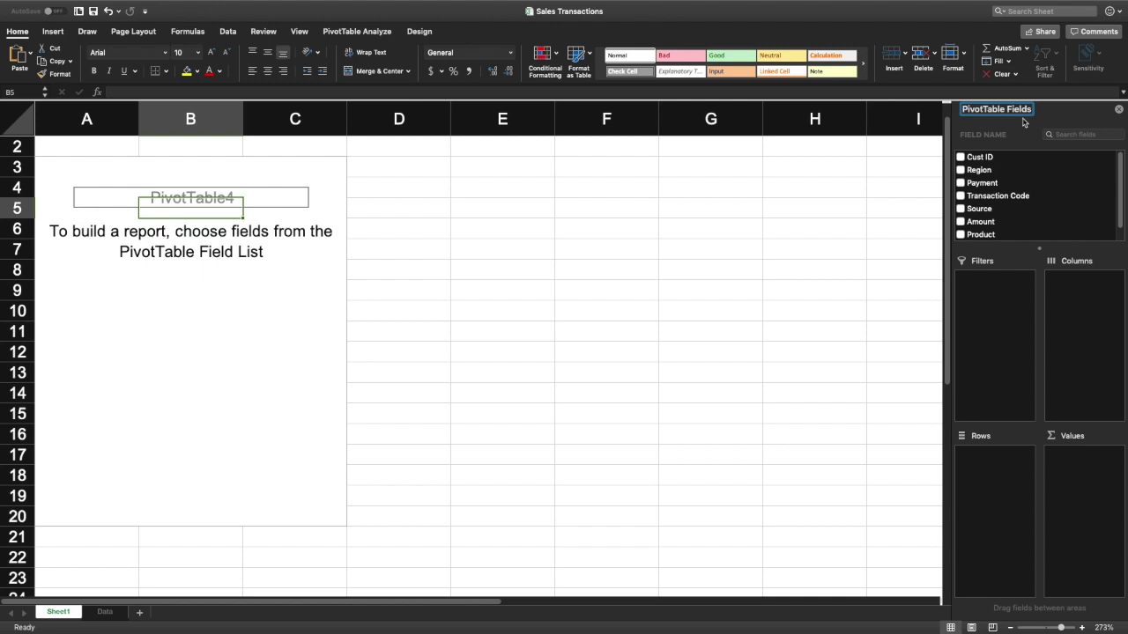
Add the Region field to the rows of the PivotTable
{"action": "left_click", "coordinate": [985, 158]}
{"action": "left_click", "coordinate": [978, 170]}
{"action": "left_click", "coordinate": [976, 184]}
{"action": "left_click", "coordinate": [978, 196]}
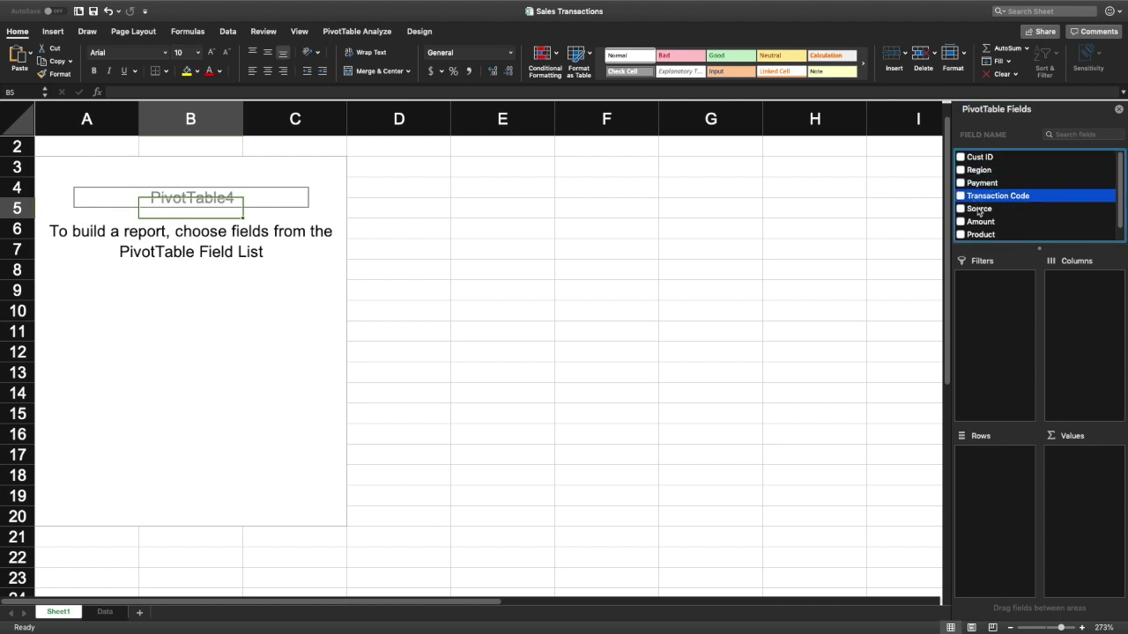
{"action": "left_click", "coordinate": [978, 209]}
{"action": "left_click", "coordinate": [990, 172]}
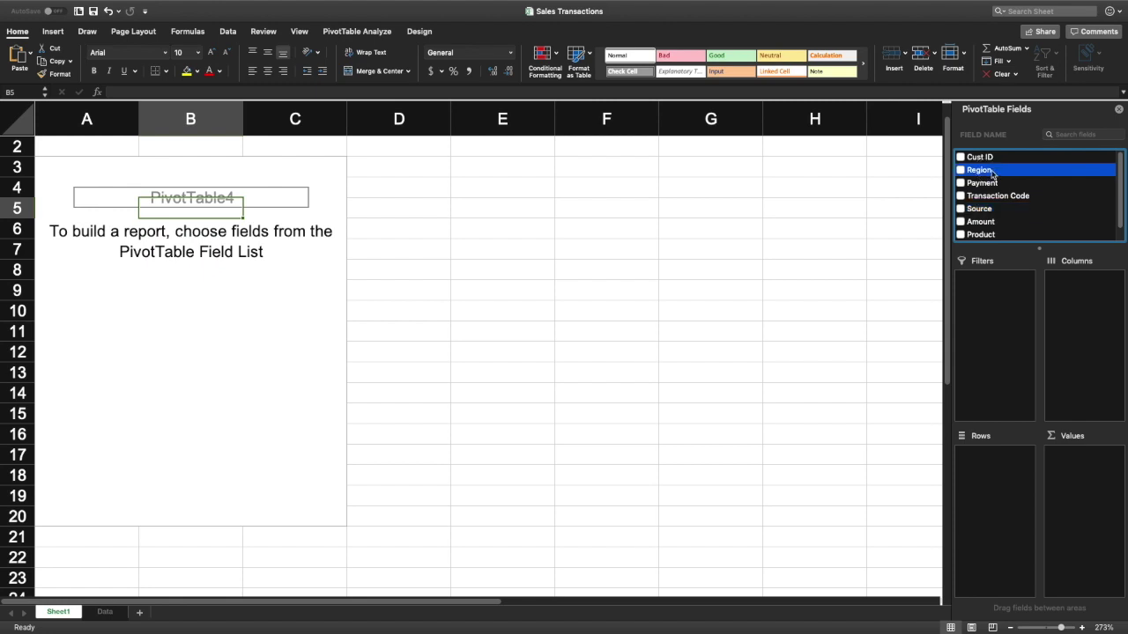
{"action": "left_click_drag", "start_coordinate": [989, 172], "coordinate": [989, 547]}
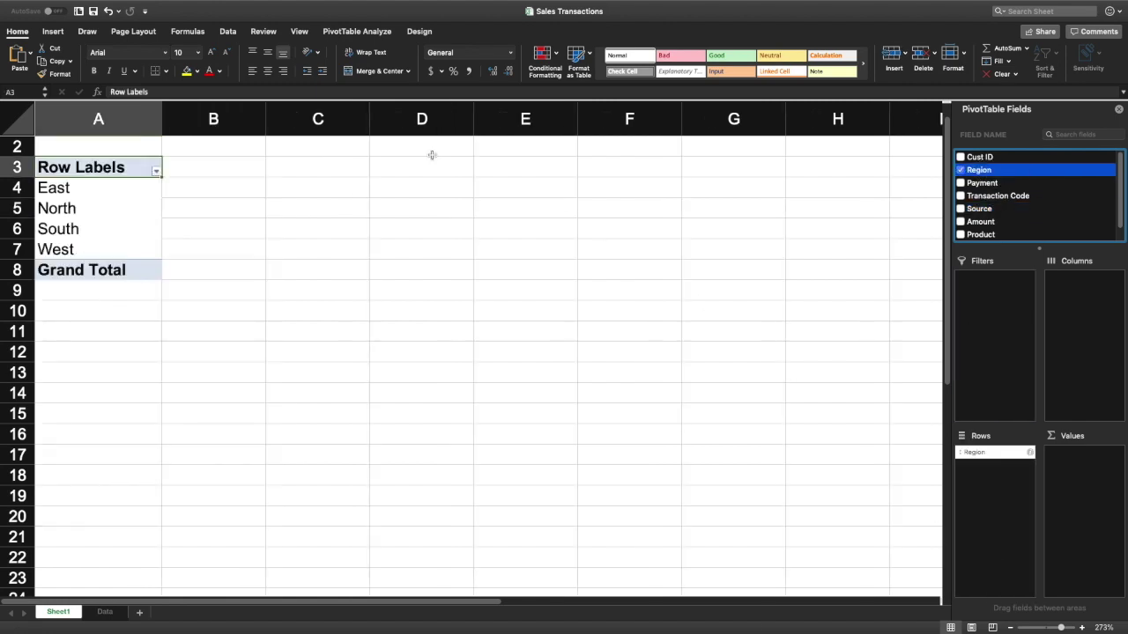
Replace the Row Labels header in cell A3 with "Region"
{"action": "left_click", "coordinate": [84, 166]}
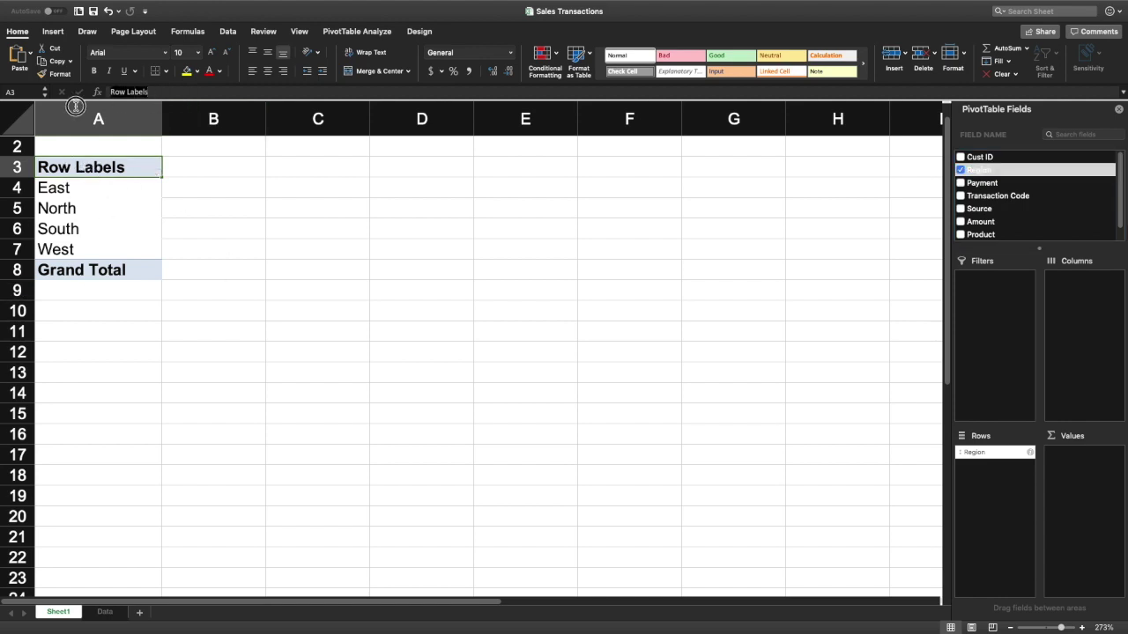
{"action": "type", "text": "Region"}
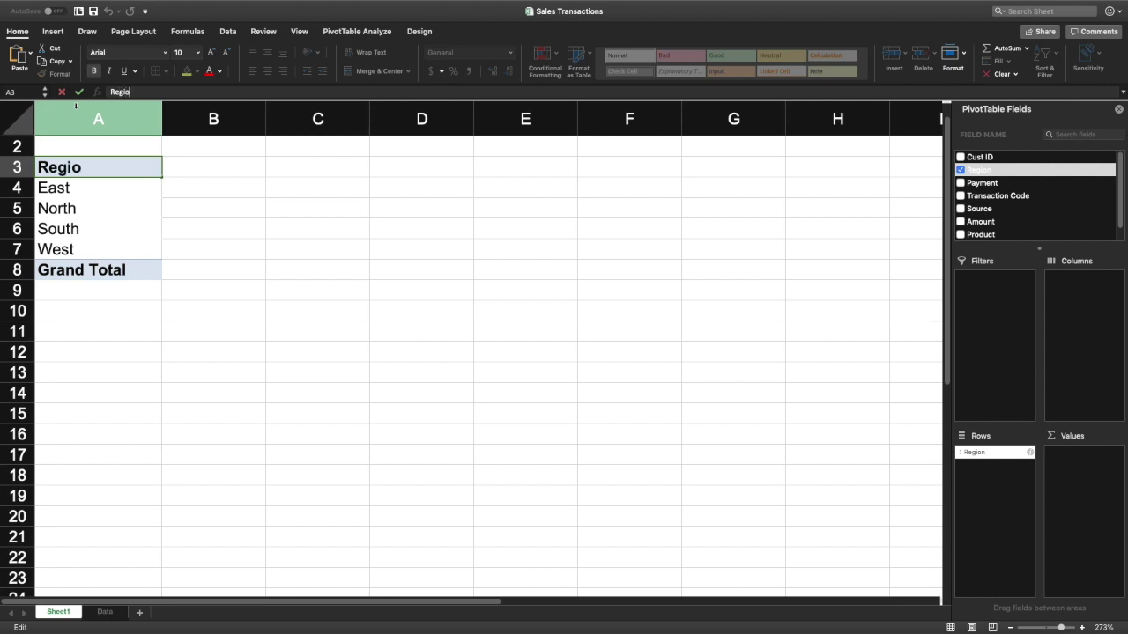
{"action": "key", "text": "Return"}
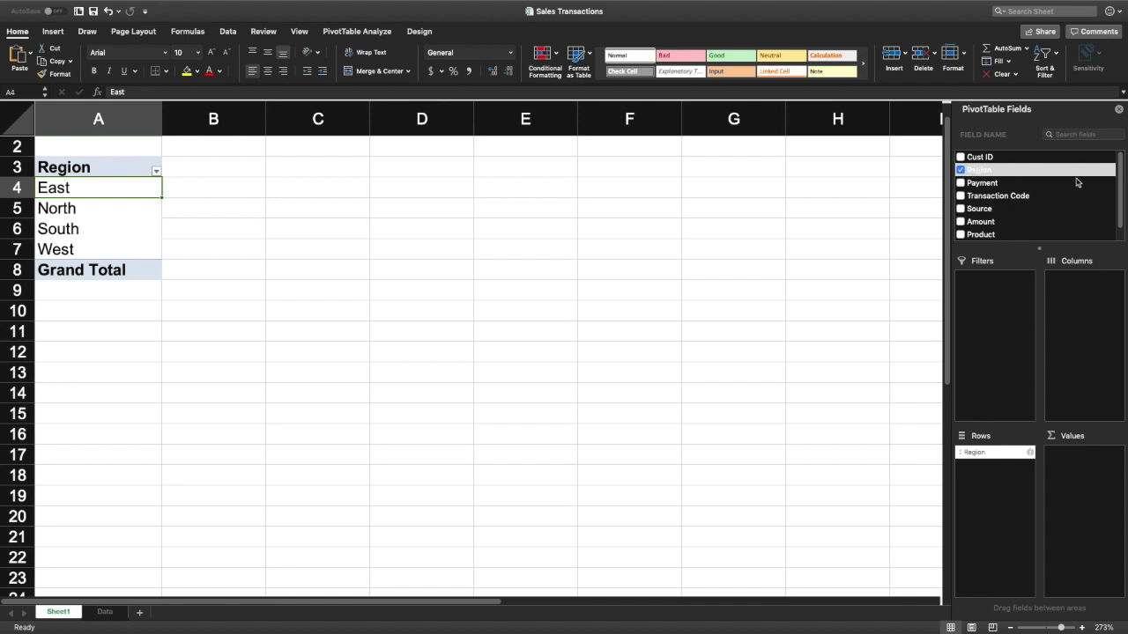
Add a count of the Region field to the PivotTable values and name that value field Frequency
{"action": "left_click_drag", "start_coordinate": [975, 173], "coordinate": [1090, 470]}
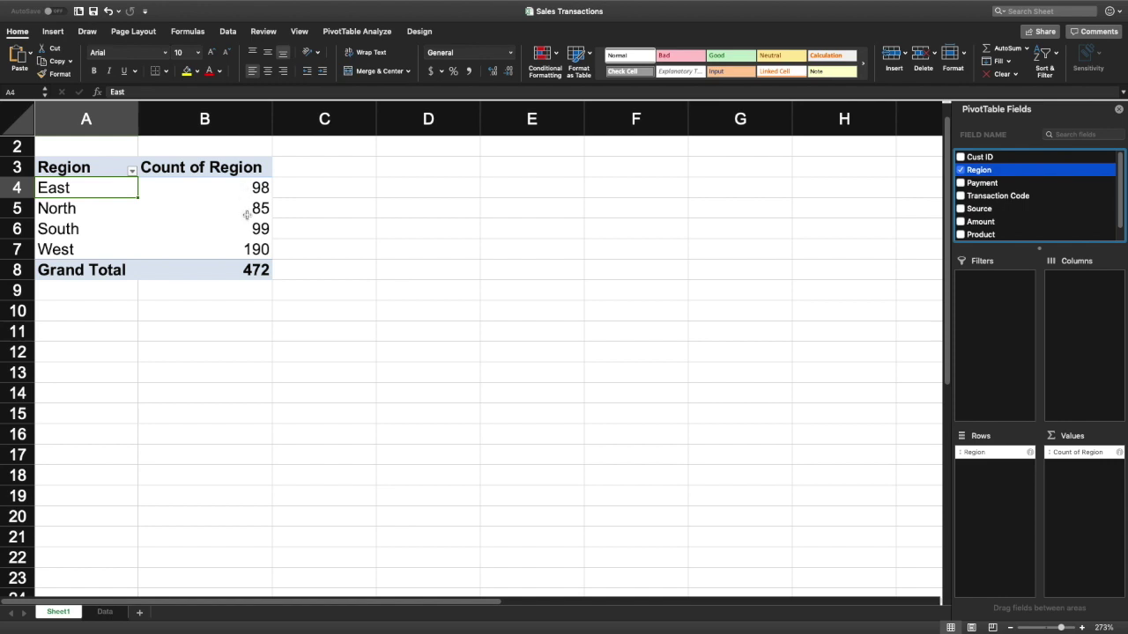
{"action": "left_click", "coordinate": [1102, 452]}
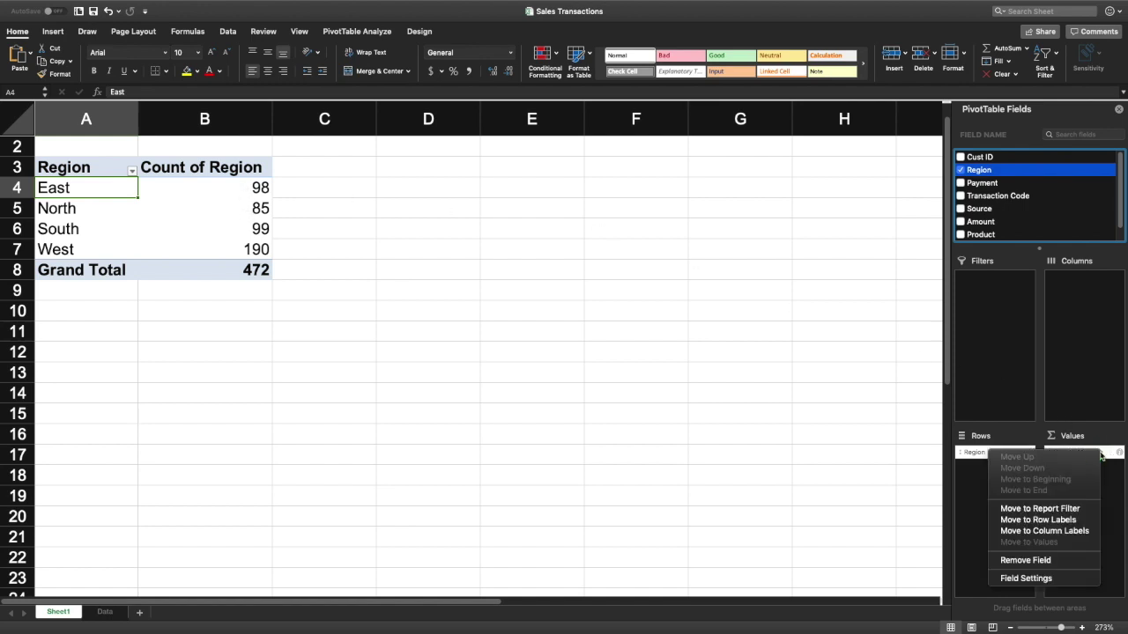
{"action": "left_click", "coordinate": [1039, 579]}
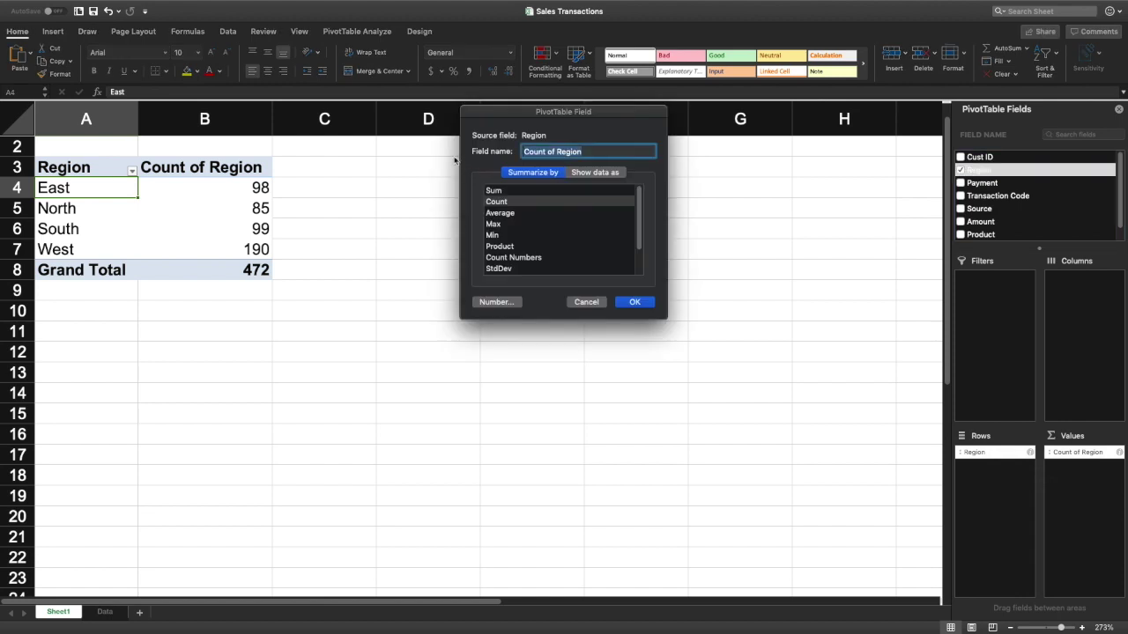
{"action": "type", "text": "Frequency"}
{"action": "key", "text": "Return"}
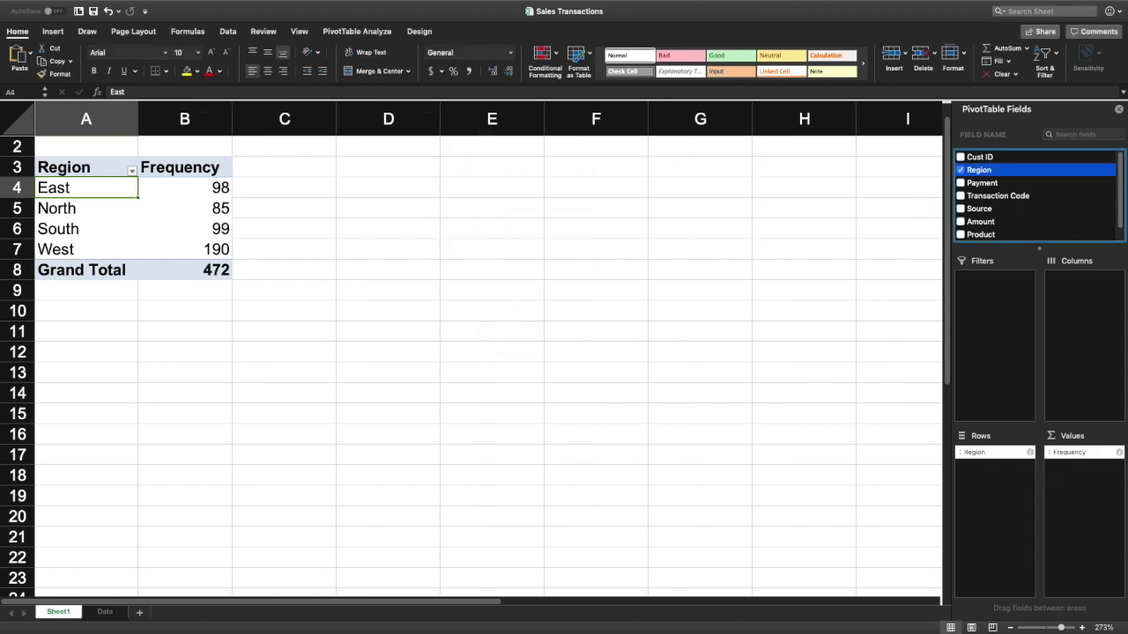